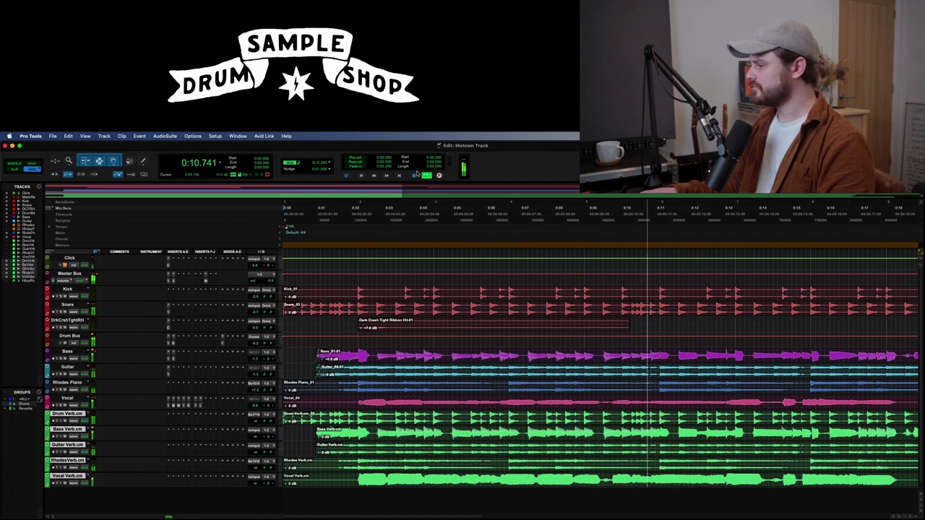
- Listen to the full mix with a longer stretch of the timeline in view, and stop playback
key("super+bracketleft")
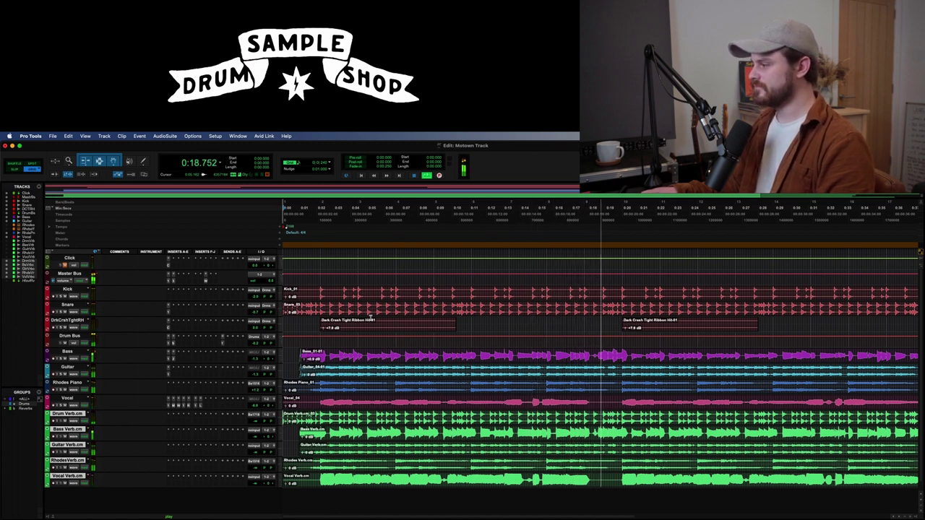
key("space")
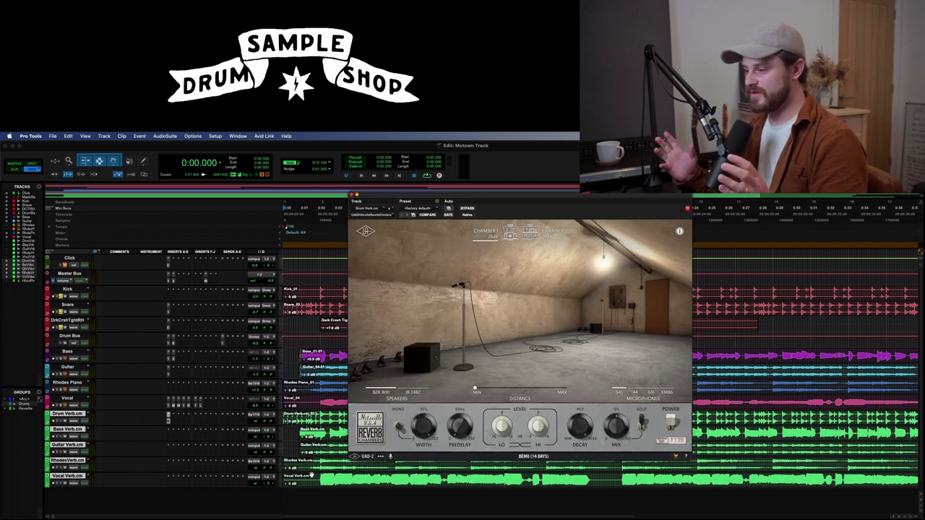
- Read the descriptions of both reverb chambers and select Chamber 2 (2644) for the Drum Verb track
left_click_drag(488, 197, 448, 192)
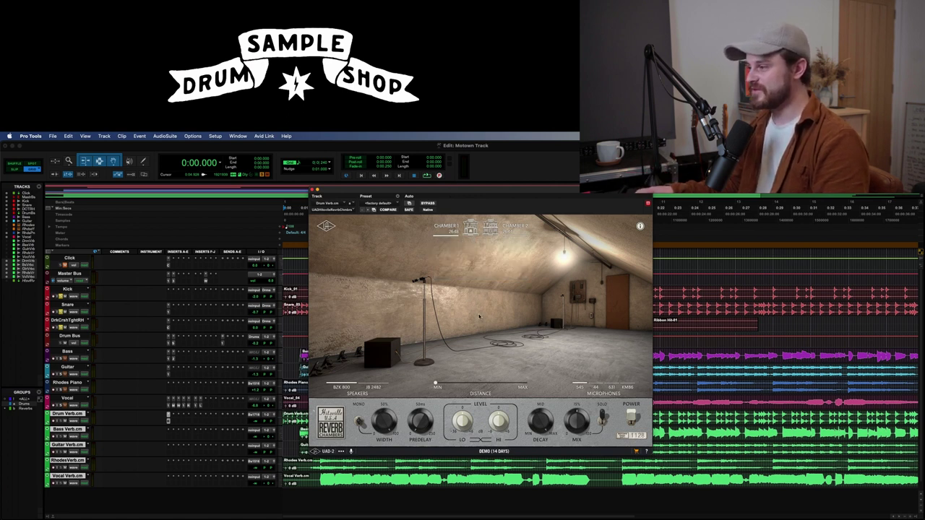
mouse_move(453, 233)
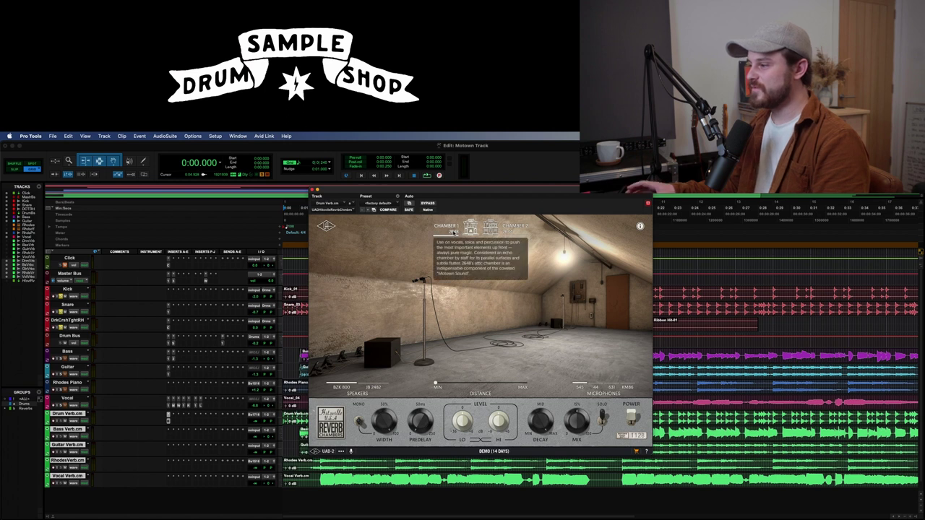
mouse_move(516, 231)
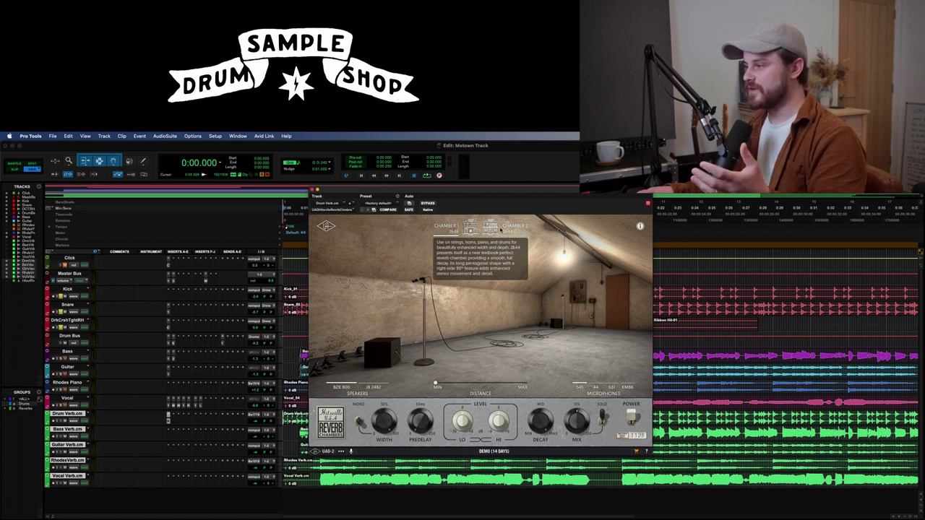
left_click(449, 230)
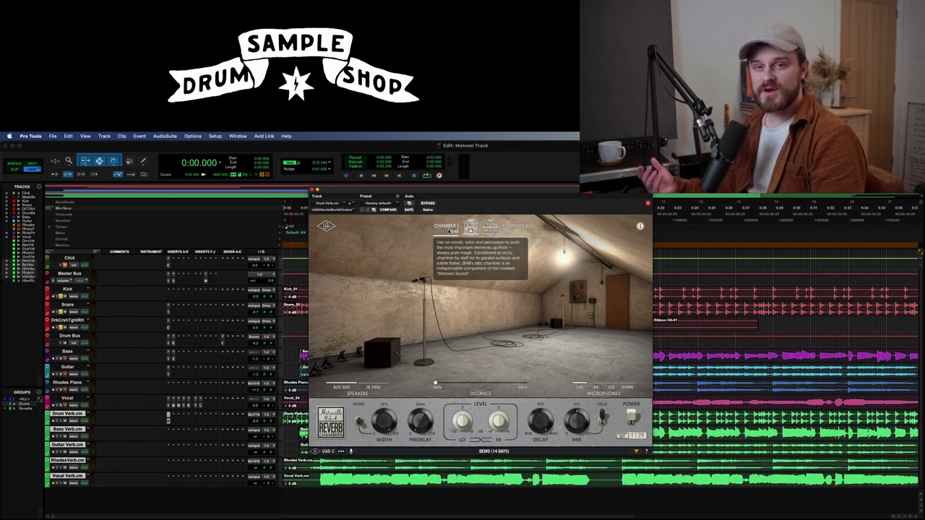
left_click(510, 232)
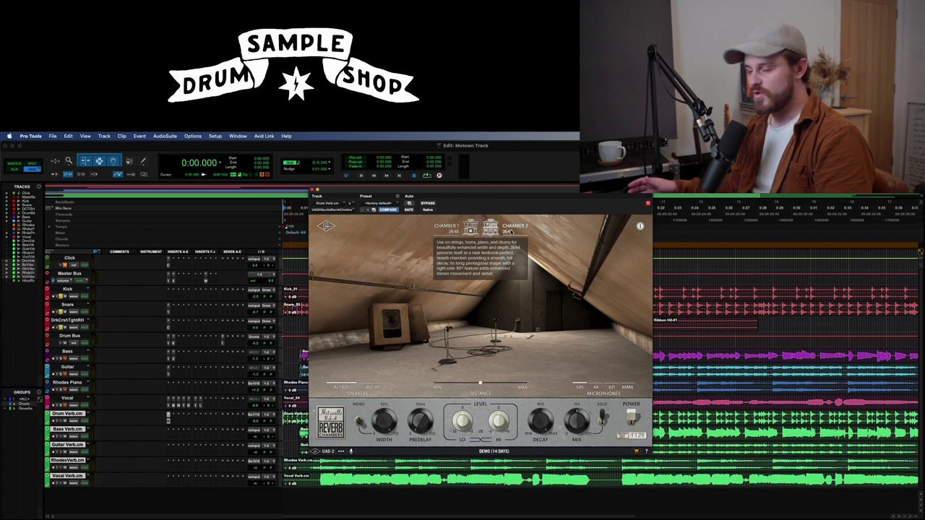
- Raise the Drum Verb track's volume while listening to the song from the start
key("space")
left_click_drag(254, 422, 255, 406)
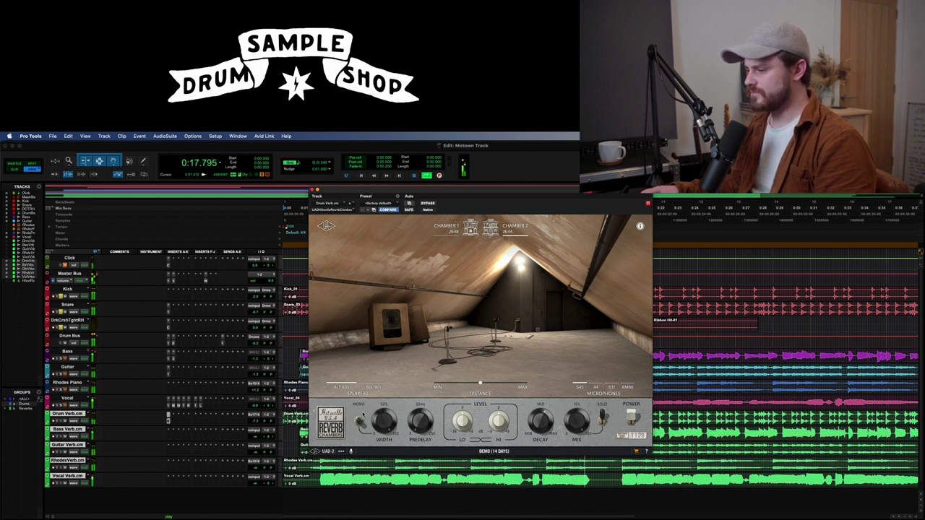
key("space")
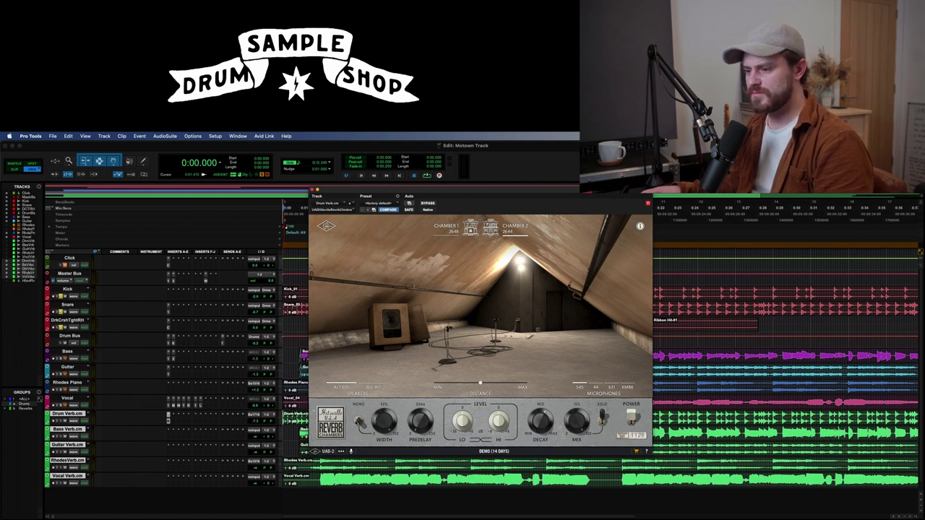
- Adjust the drum reverb's Predelay while listening to repeated playback from the start
key("space")
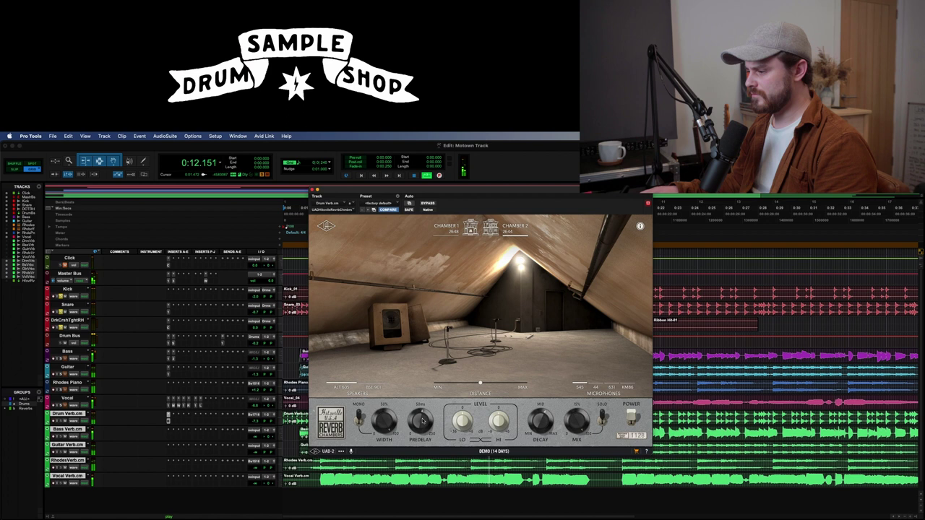
key("space")
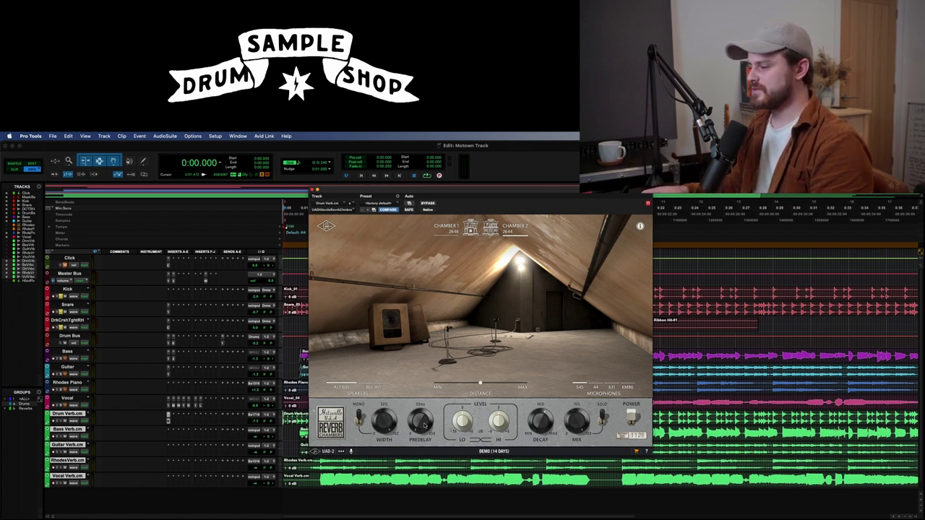
key("space")
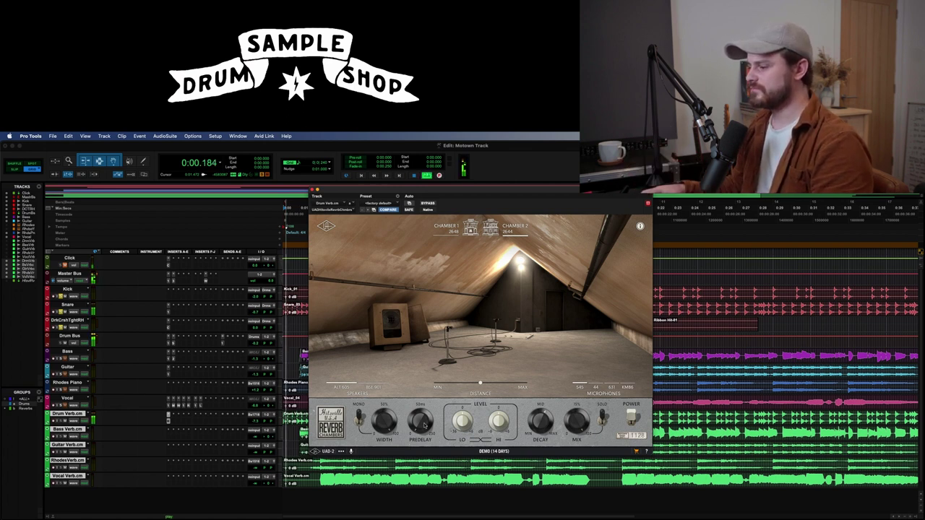
left_click_drag(424, 425, 426, 414)
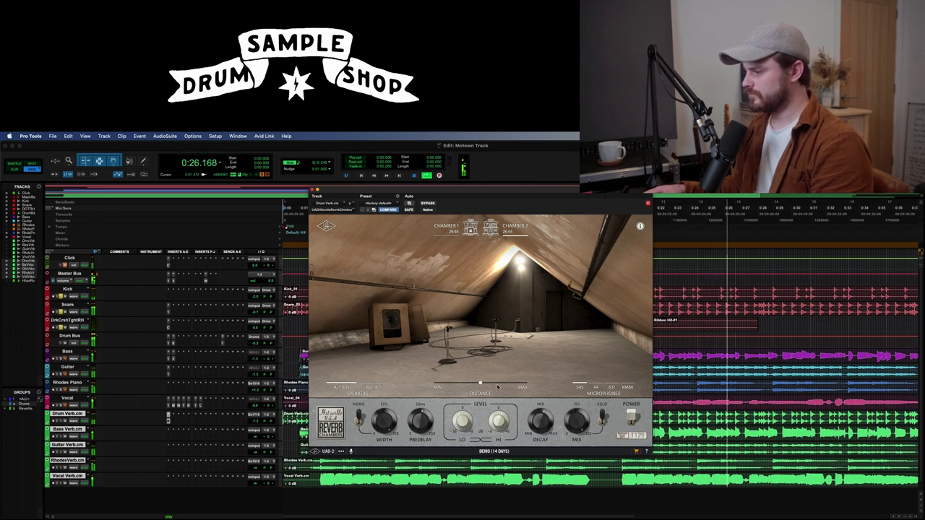
key("space")
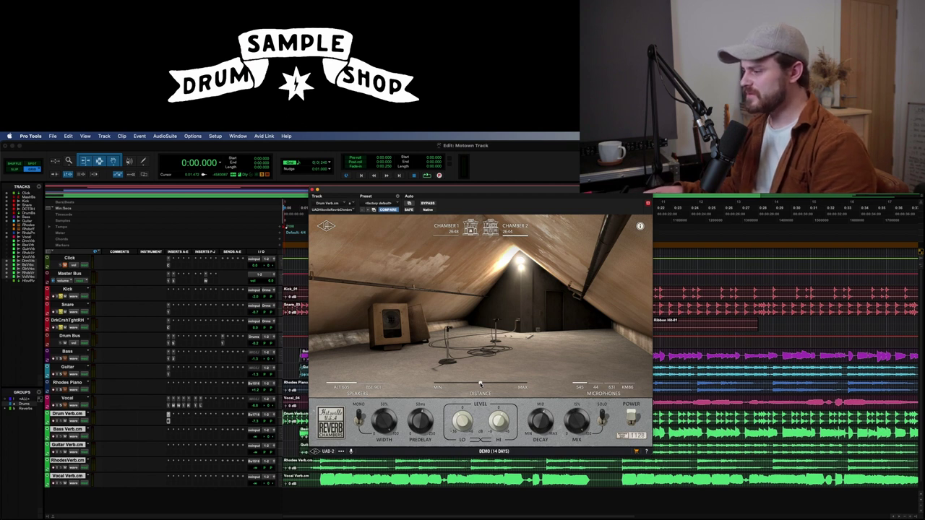
- Try the drum reverb's microphone Distance at MAX and at MIN during playback
key("space")
left_click_drag(480, 383, 532, 384)
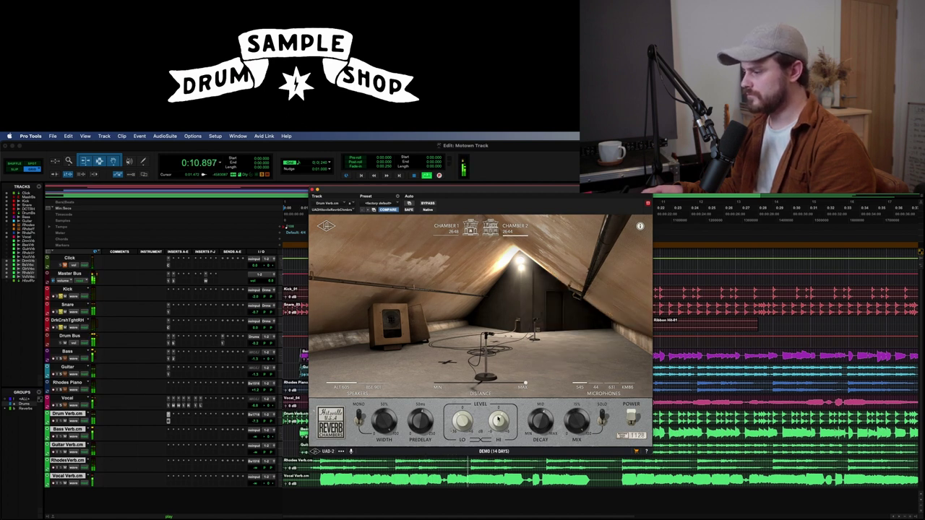
left_click_drag(525, 384, 437, 385)
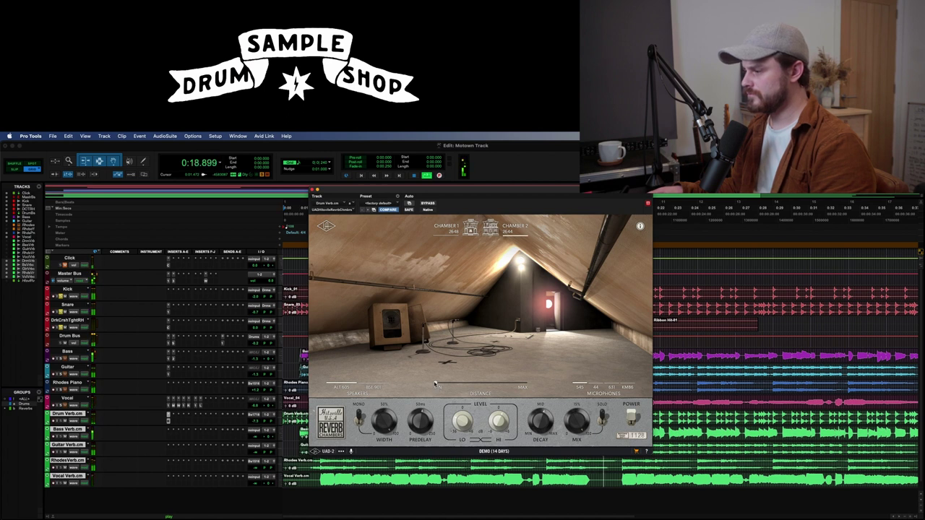
key("space")
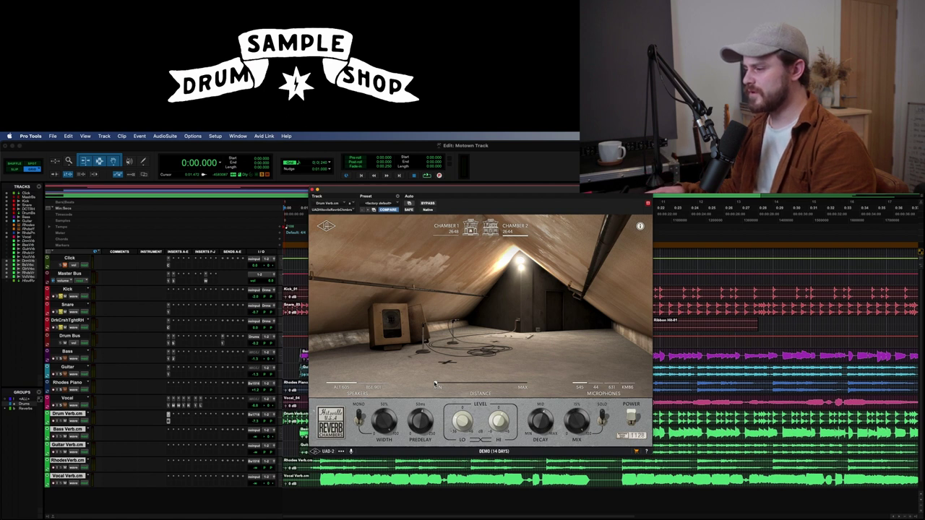
- Set the drum reverb's microphone Distance to about three quarters of the way toward MAX and listen to the song
left_click_drag(435, 383, 507, 384)
key("space")
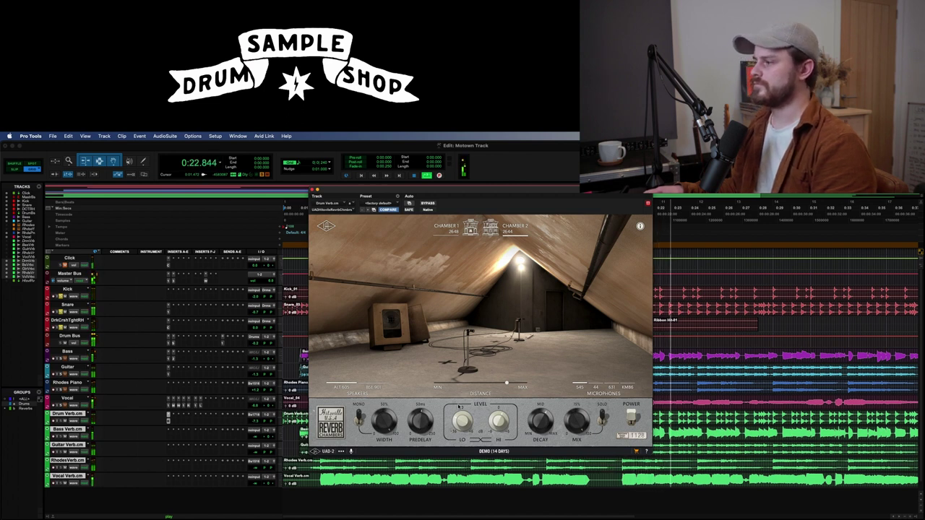
key("space")
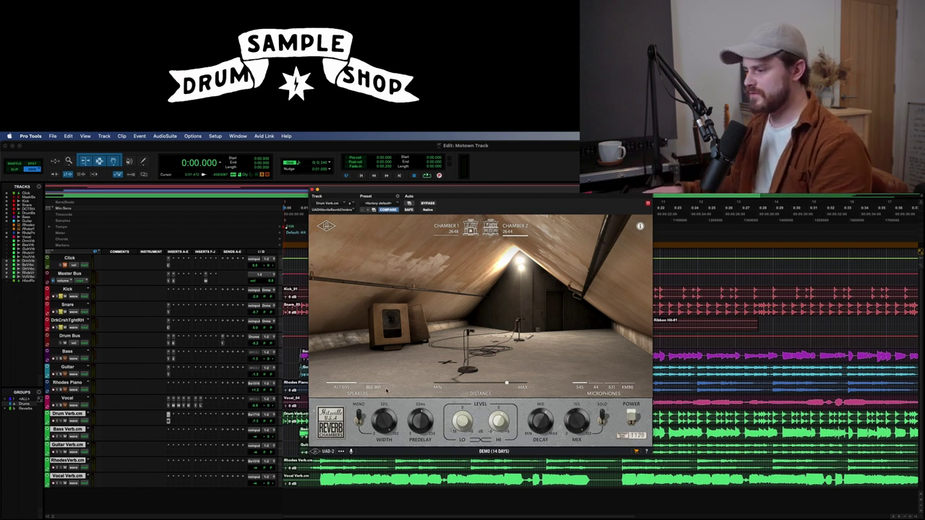
- Compare the descriptions of the 605A and 901 speakers and switch the drum reverb to the 901 speakers
mouse_move(377, 387)
mouse_move(611, 385)
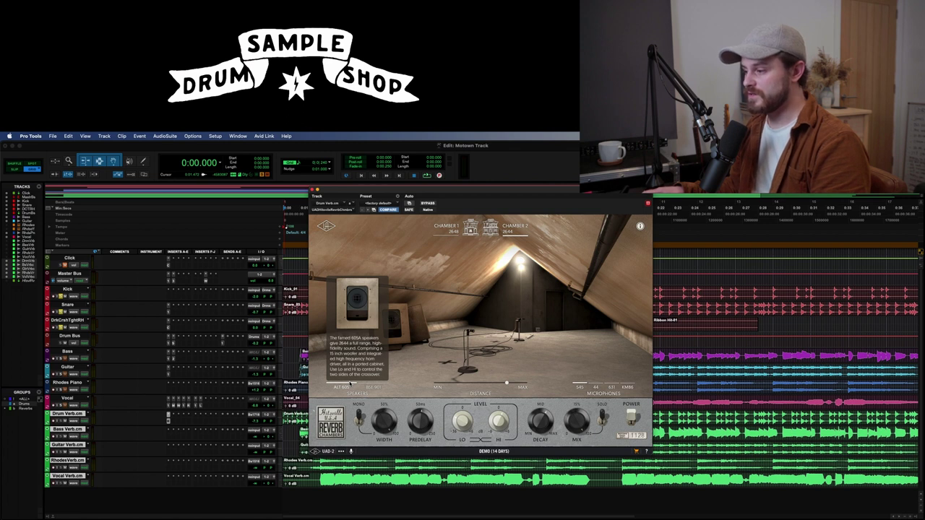
left_click(373, 387)
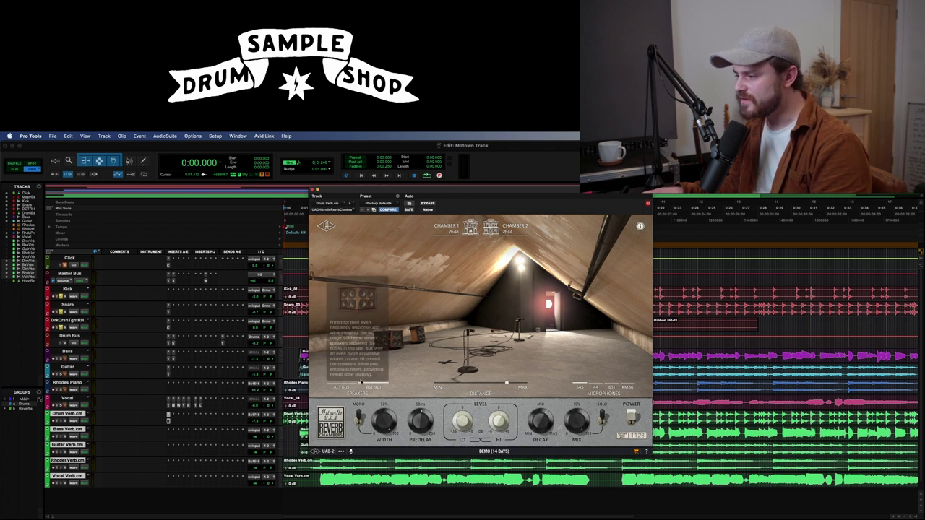
left_click(348, 386)
left_click(370, 387)
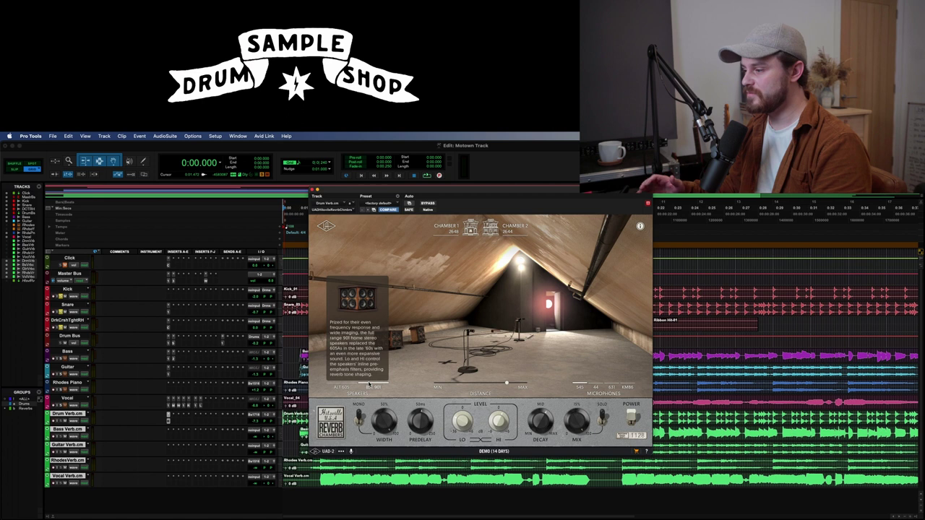
- Alternate between the 605A and 901 speakers during playback, keep the 901, and reduce the microphone Distance to about a quarter
key("space")
left_click(367, 386)
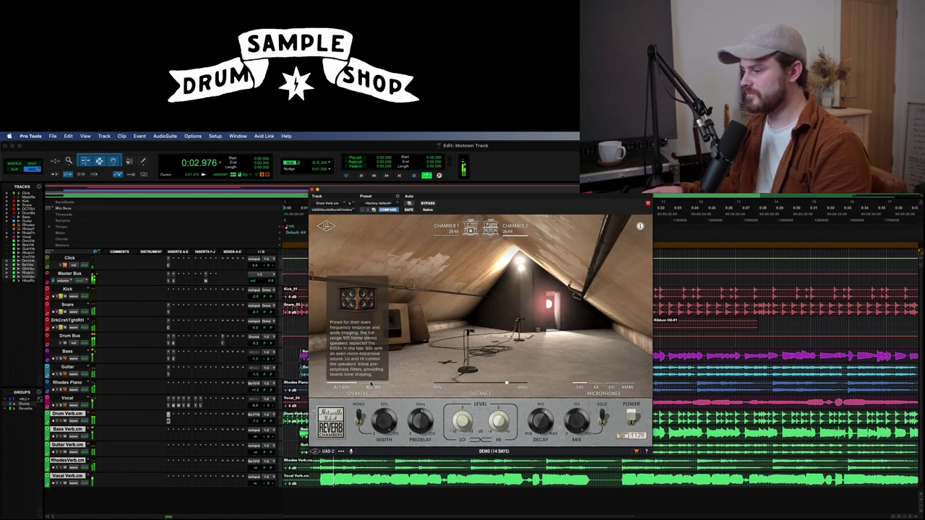
left_click(369, 385)
mouse_move(341, 385)
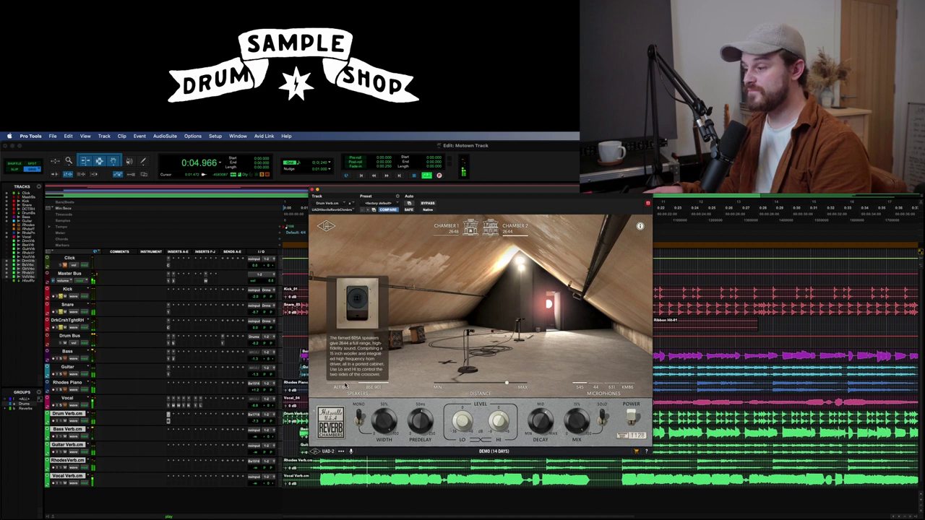
left_click(344, 386)
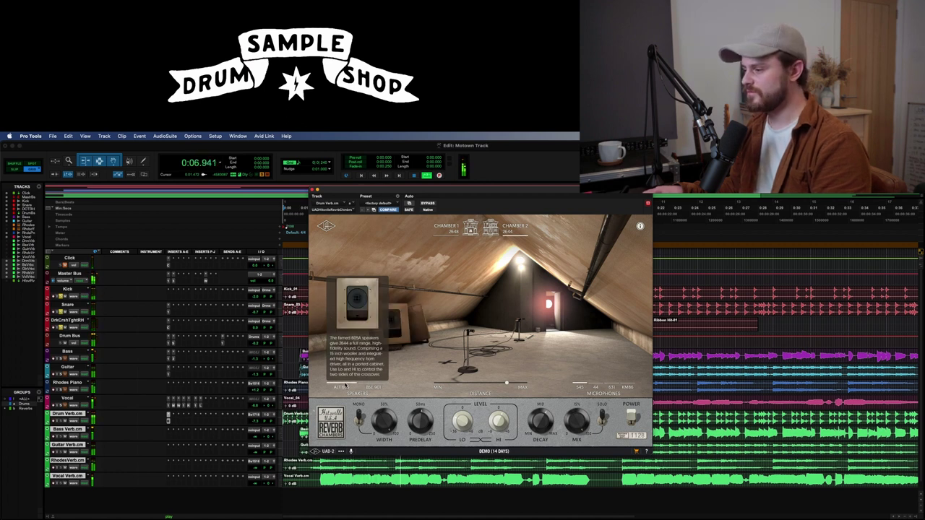
left_click(373, 386)
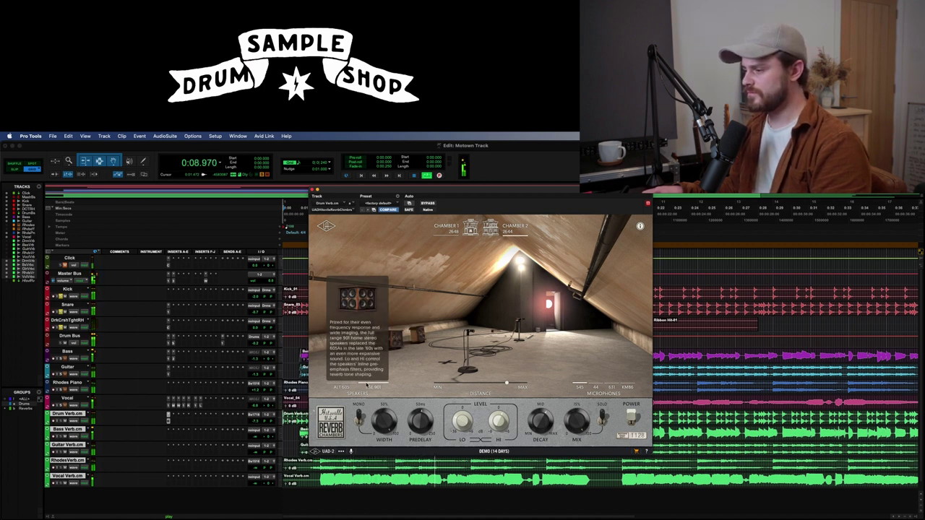
left_click_drag(506, 384, 467, 384)
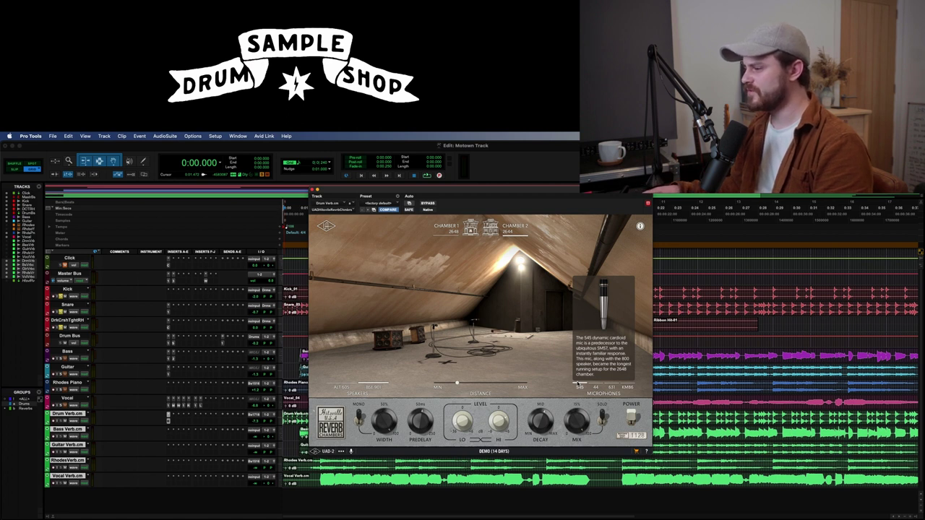
- Switch the drum reverb to the 44 microphones and the 605A speakers while listening to the song
left_click(595, 387)
key("space")
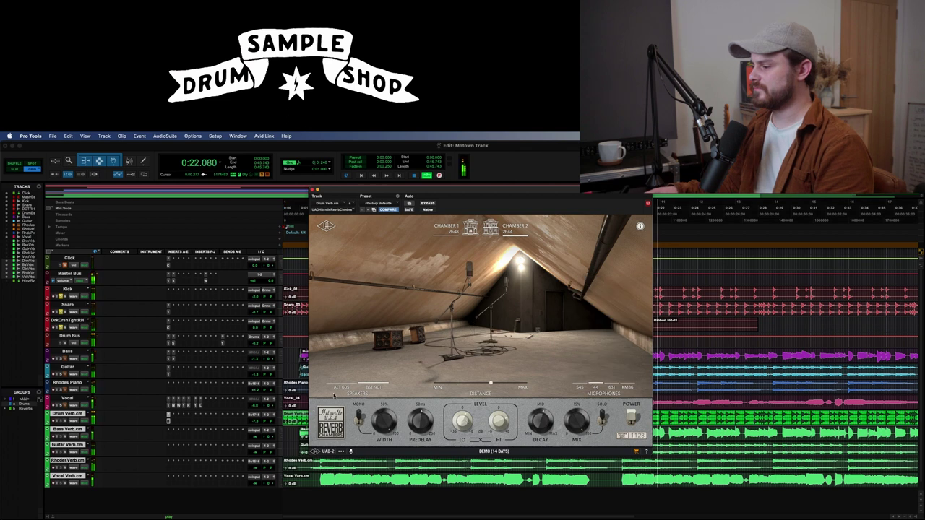
left_click(342, 388)
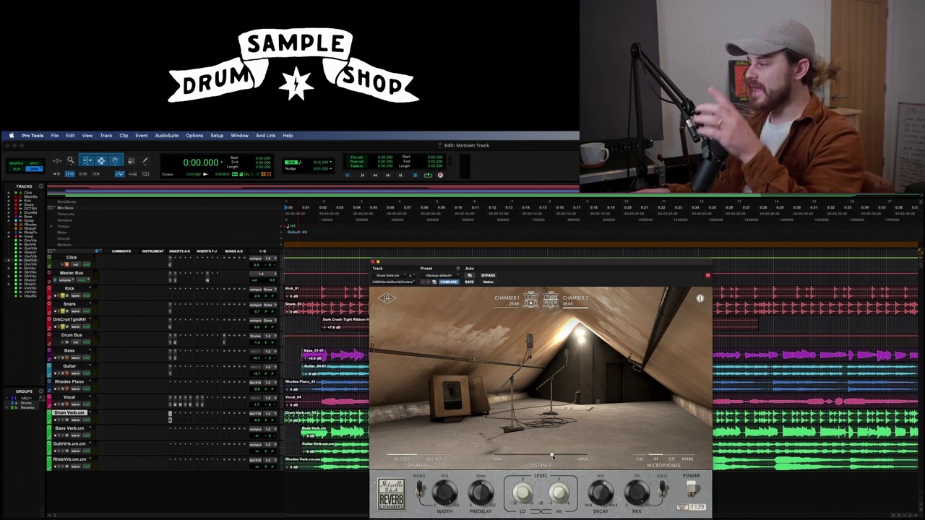
- Examine the chamber, speaker and microphone choices in the reverbs on the Drum Verb and Vocal Verb tracks
mouse_move(551, 299)
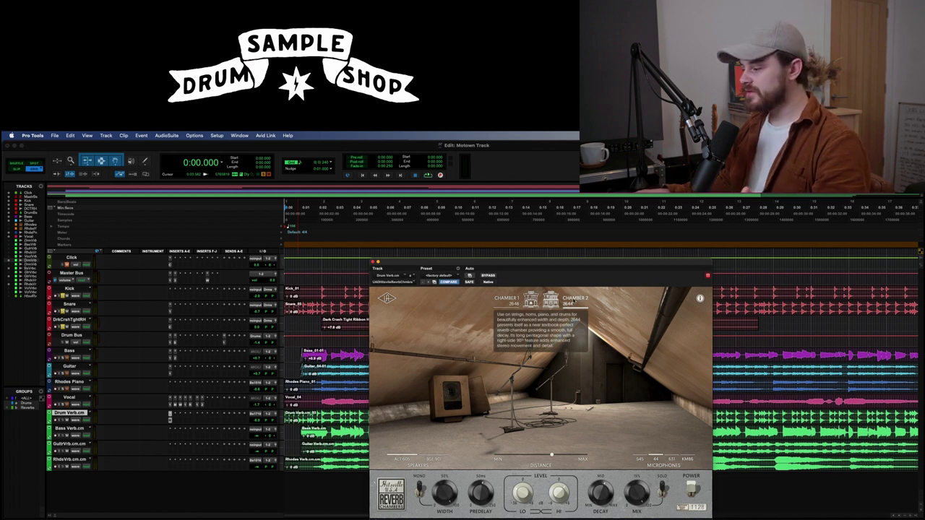
mouse_move(399, 449)
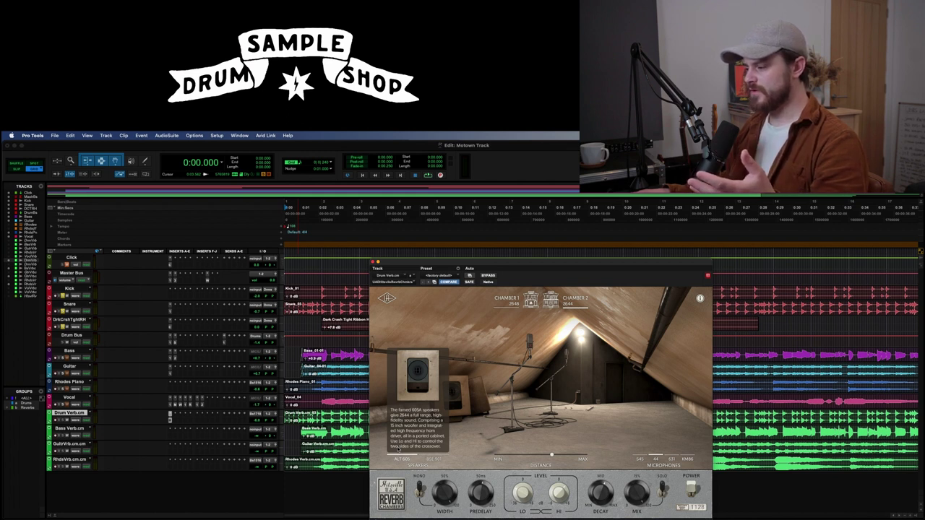
mouse_move(435, 457)
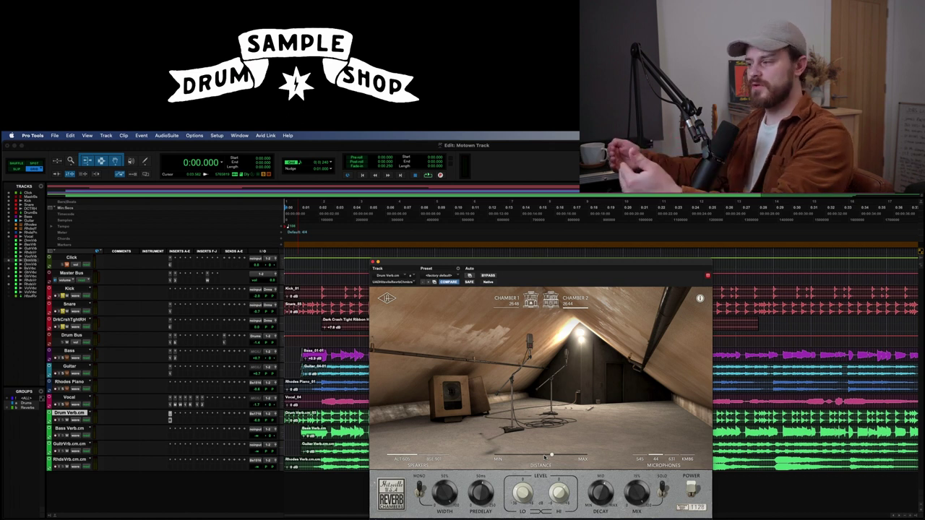
mouse_move(655, 455)
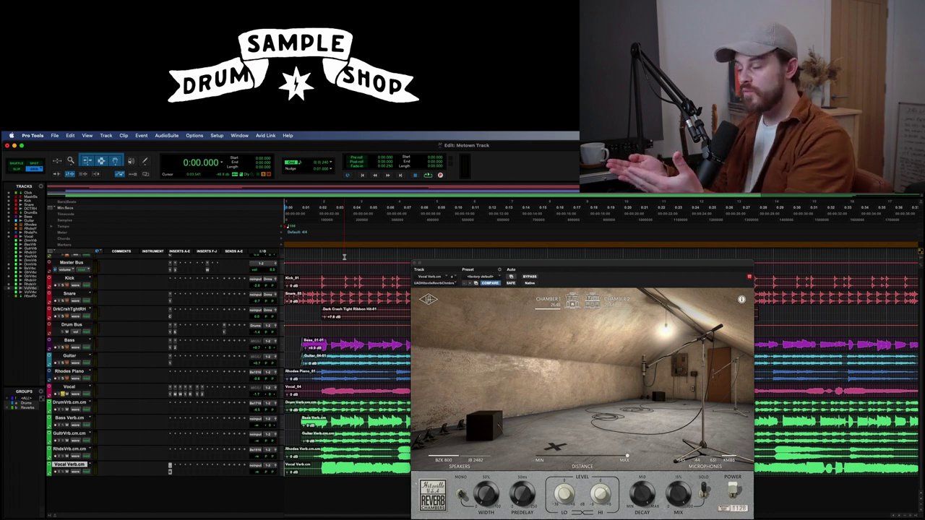
mouse_move(551, 307)
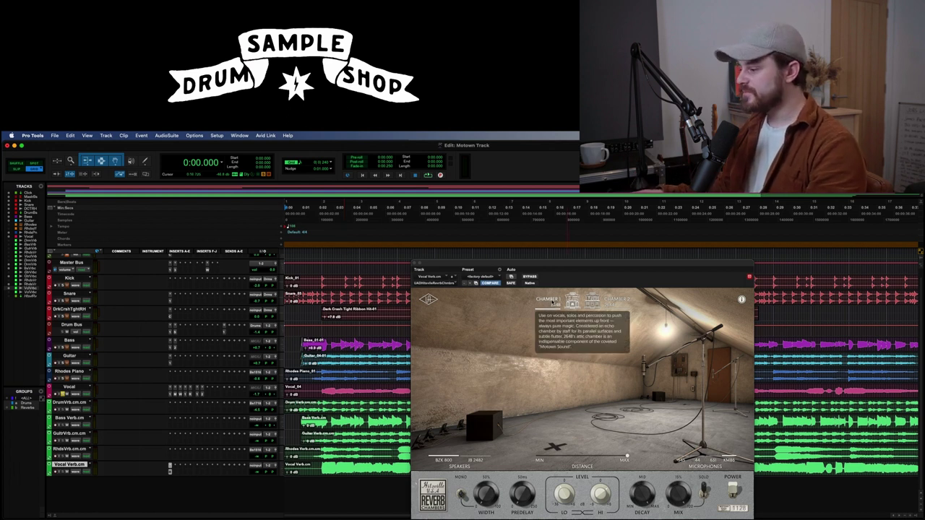
mouse_move(442, 458)
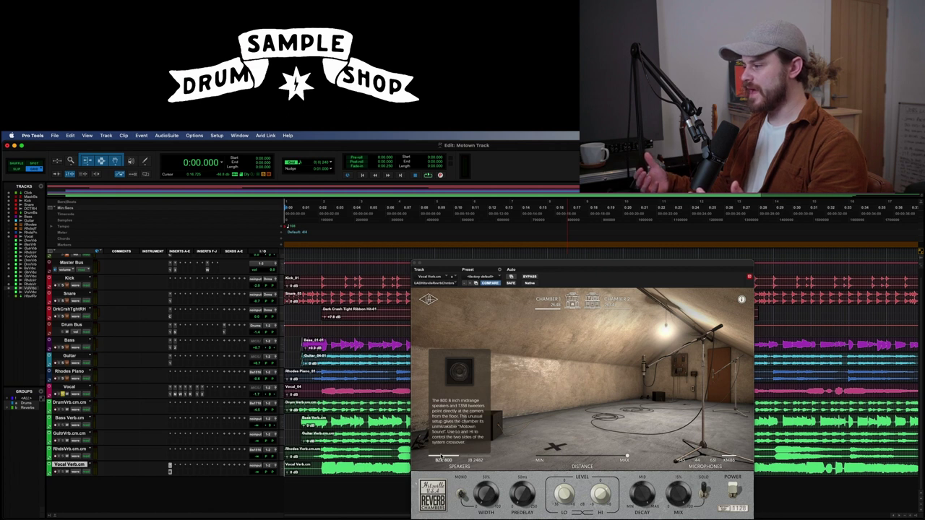
- Examine the 44 and KM86 microphones in Chamber 2 and the JB 2482 and BZX 800 speakers in Chamber 1, ending on the BZX 800
left_click(616, 302)
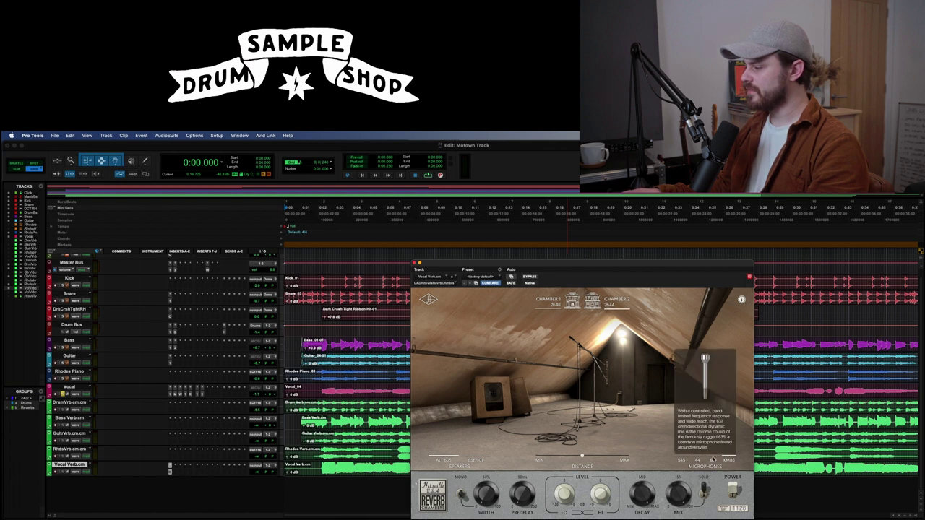
left_click(698, 457)
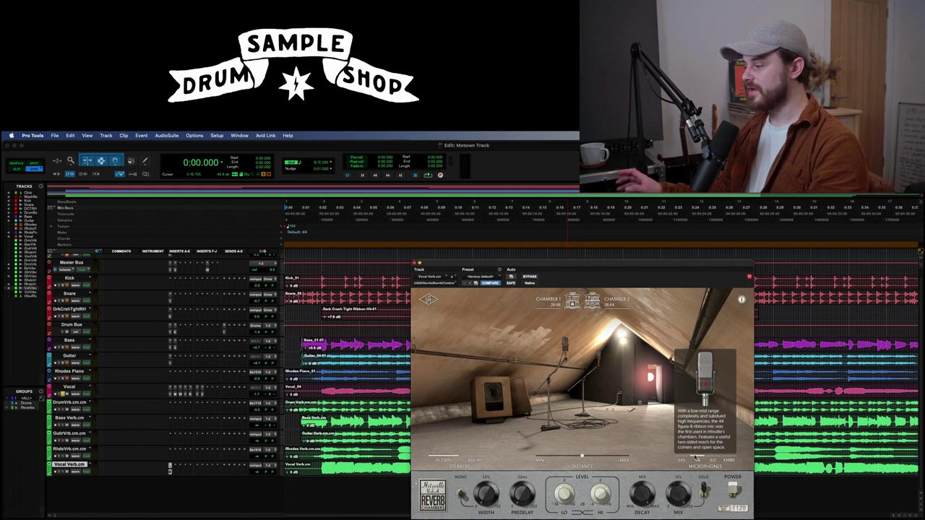
left_click(729, 460)
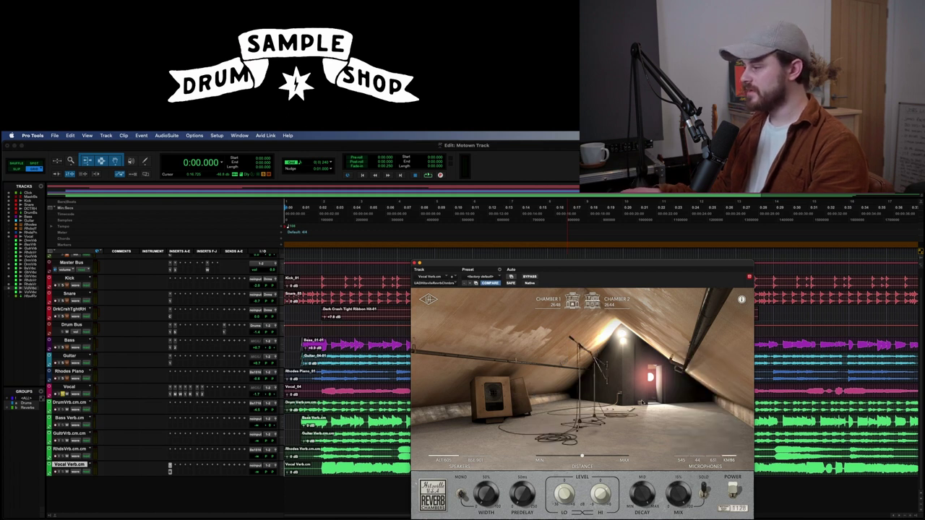
left_click(592, 301)
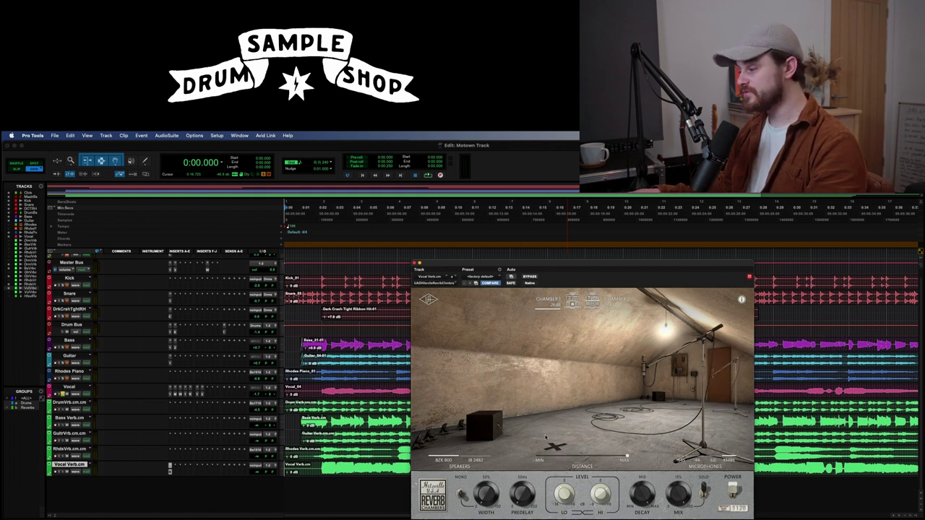
left_click(478, 460)
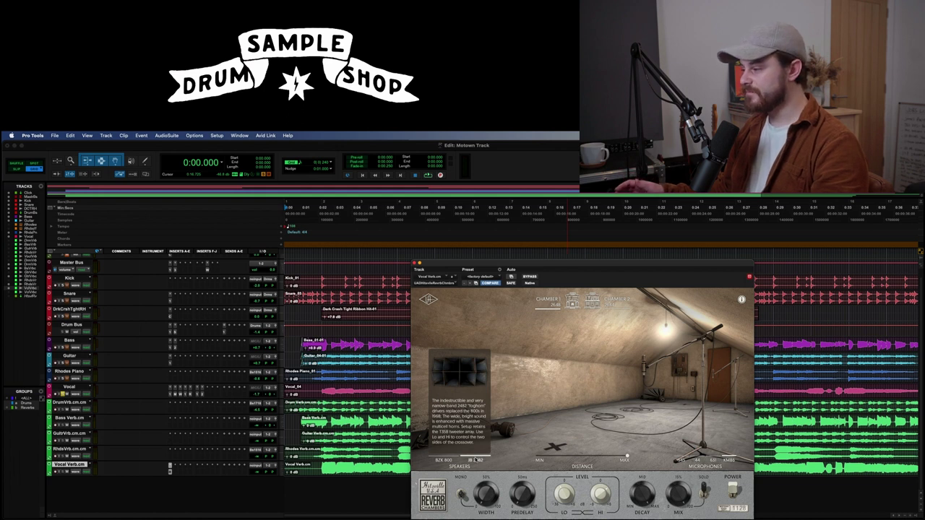
left_click(451, 459)
- Raise the Vocal Verb track's volume to about -8 dB while listening to the song, keeping the microphone Distance at maximum
key("space")
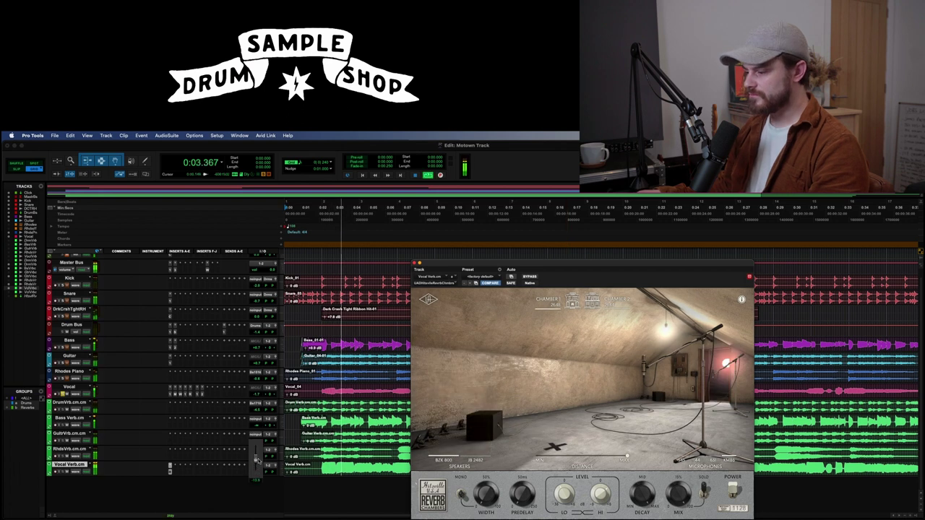
left_click_drag(256, 468, 256, 456)
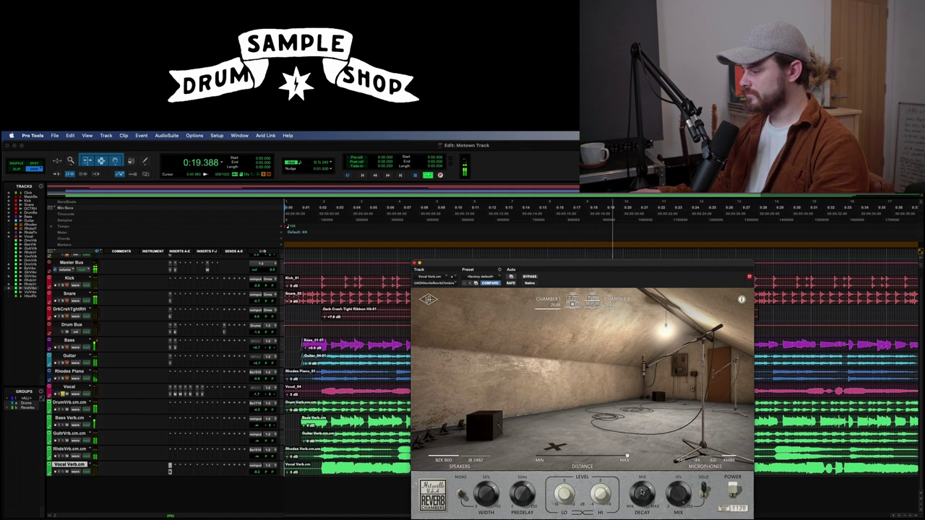
mouse_move(626, 457)
left_mouse_down()
mouse_move(585, 457)
mouse_move(627, 457)
left_mouse_up()
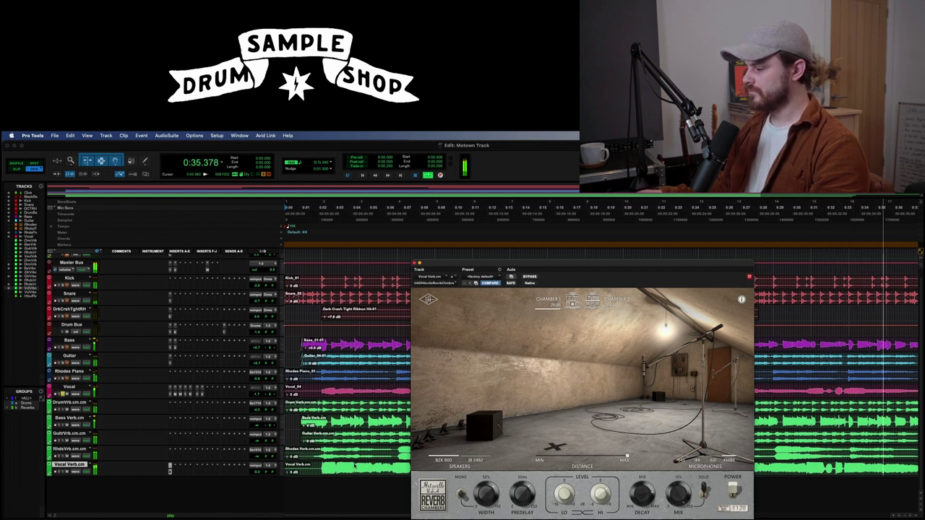
key("space")
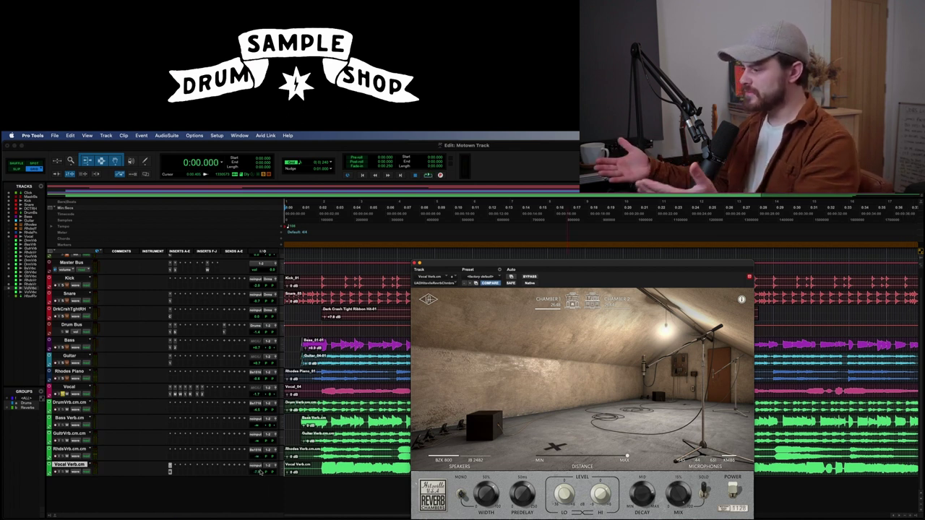
- Read the description of the KM86 microphones in the vocal reverb and close the plugin window
mouse_move(437, 461)
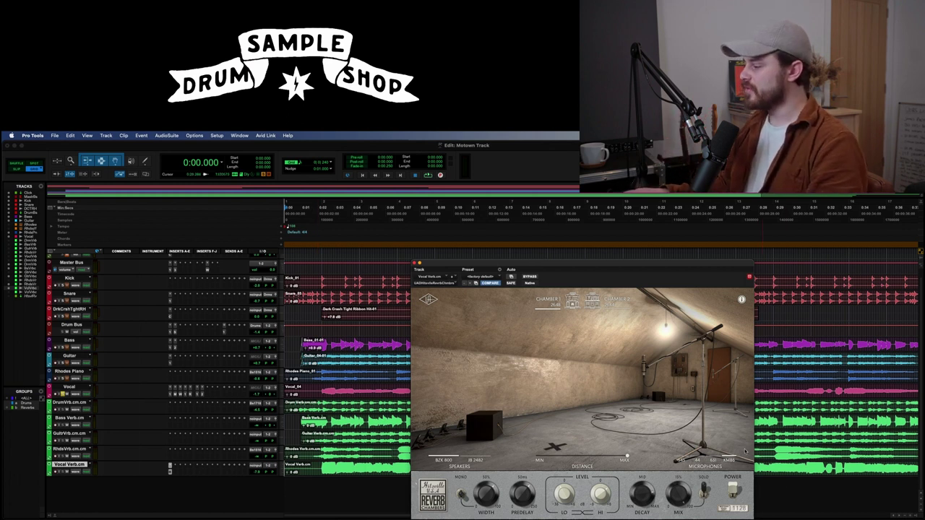
mouse_move(732, 455)
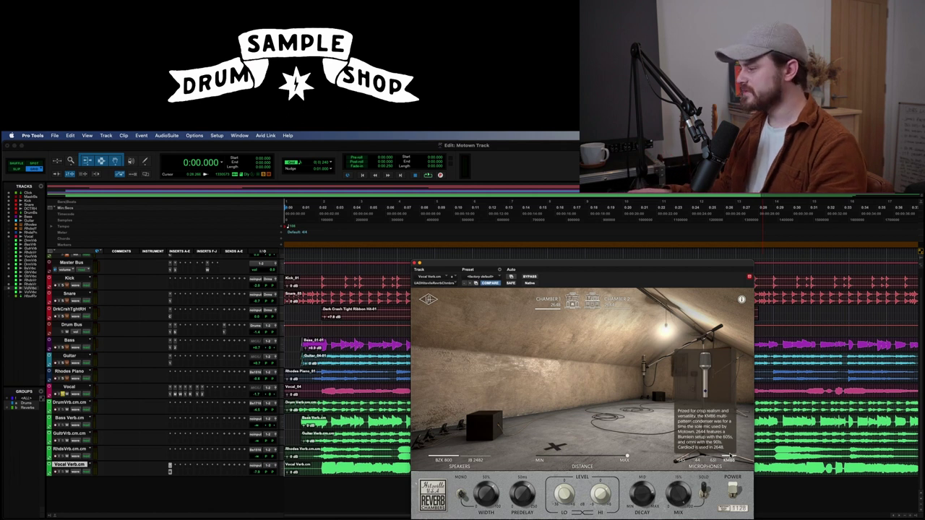
left_click(415, 263)
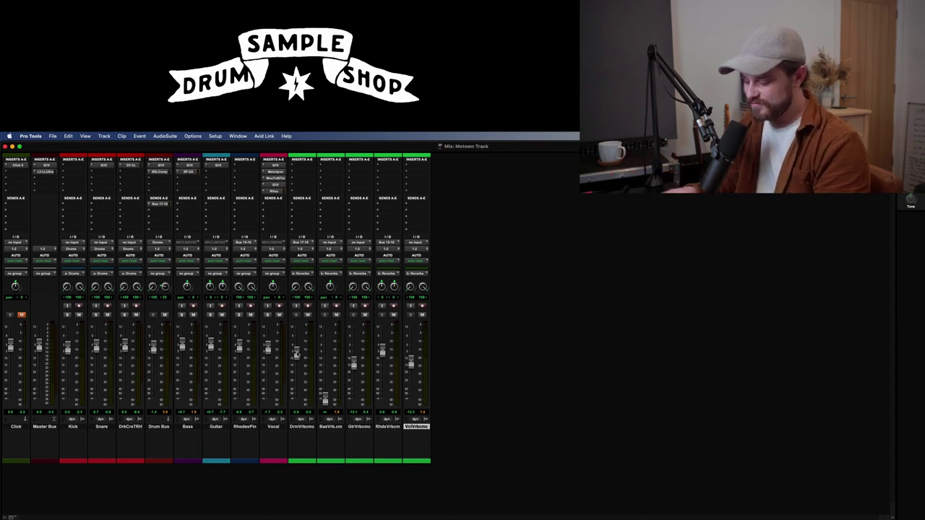
- Raise the levels of the drum, guitar and vocal reverb tracks during playback, working in both the Edit and Mix windows
key("super+equal")
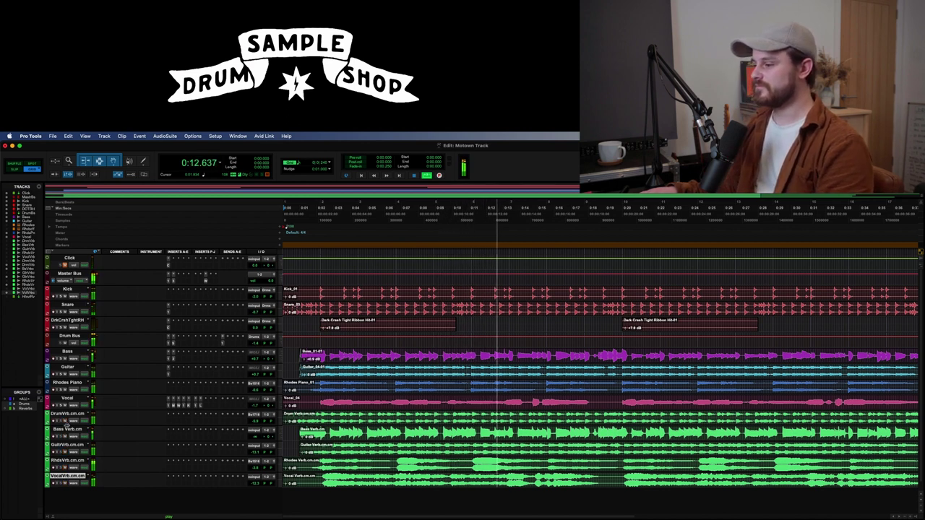
left_click(255, 483)
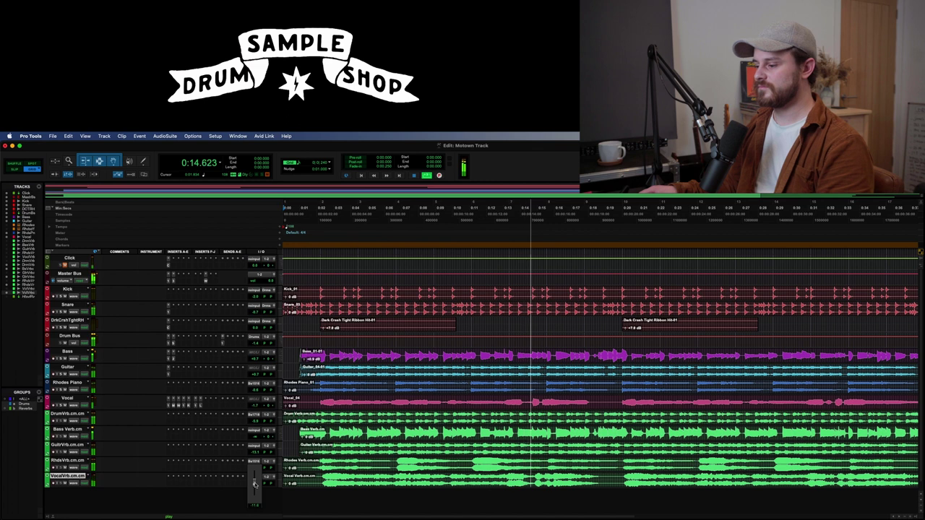
left_click(255, 422)
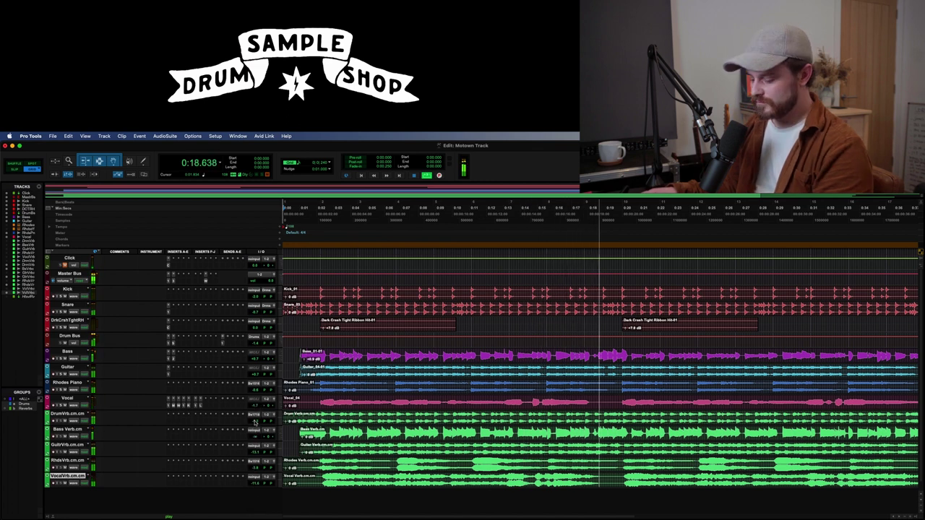
key("super+equal")
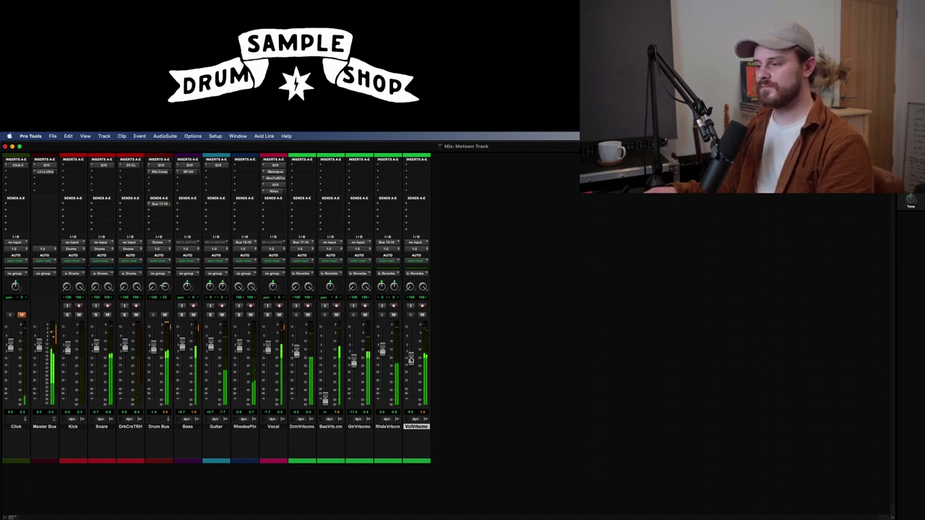
key("super+equal")
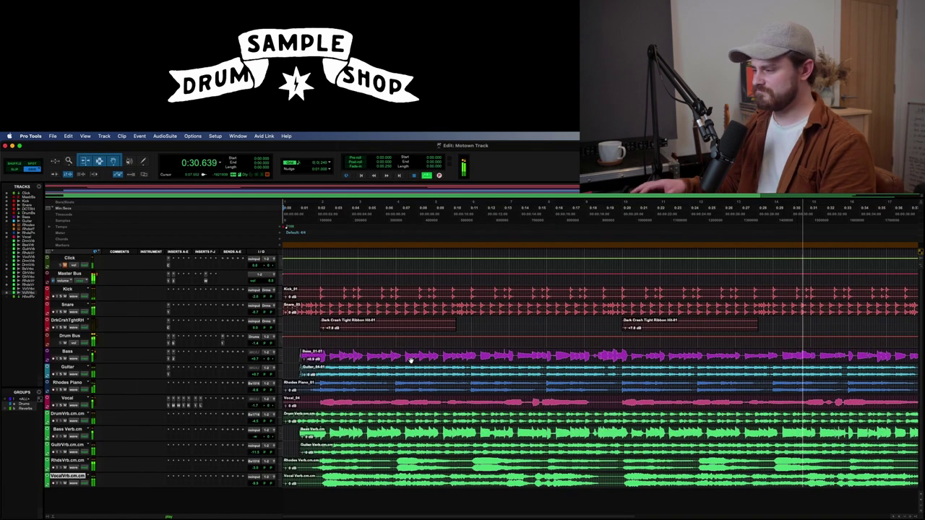